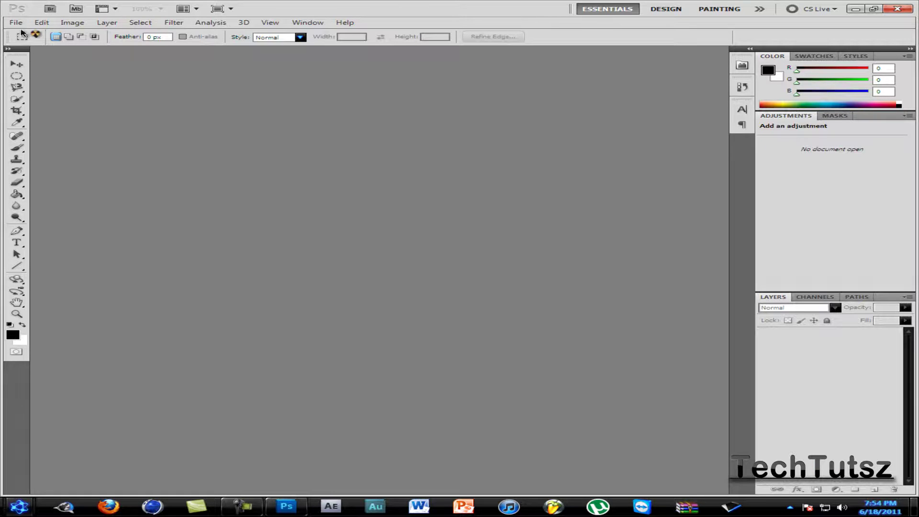
Create a new document, add a layer, and place type on the canvas for TechTutsz
click(16, 23)
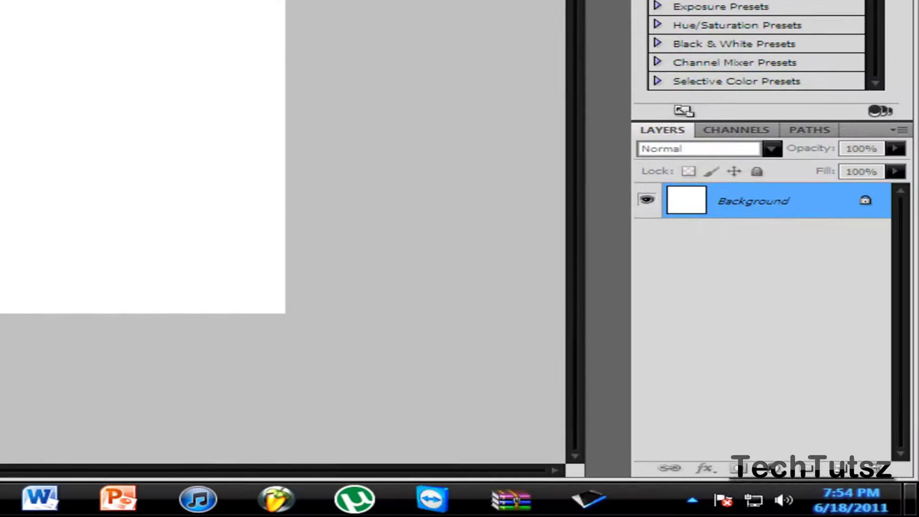
click(841, 473)
click(28, 159)
click(463, 193)
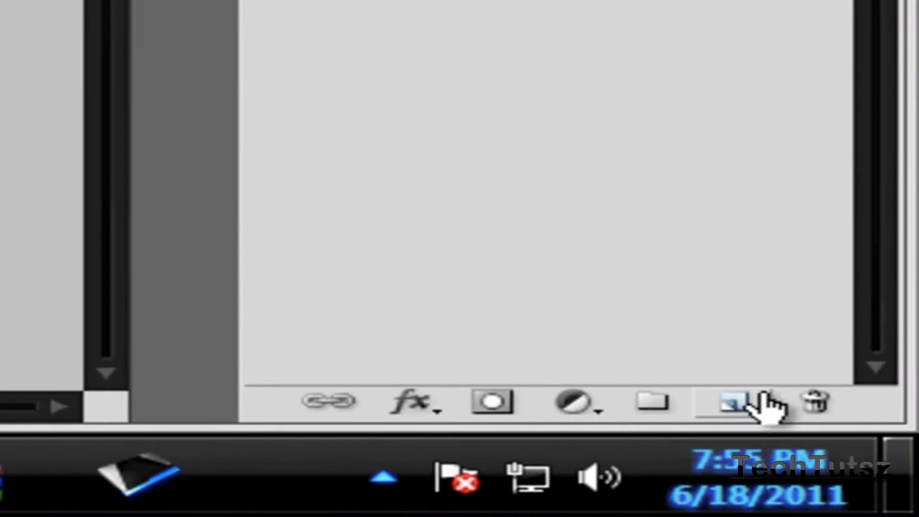
Add a layer above the text, select an ellipse over its top half, and ready a white Paint Bucket
click(759, 403)
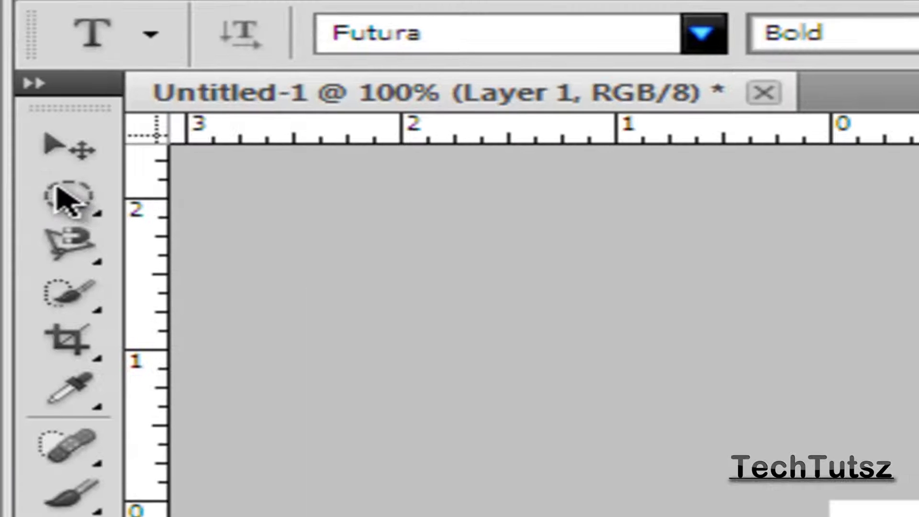
click(56, 184)
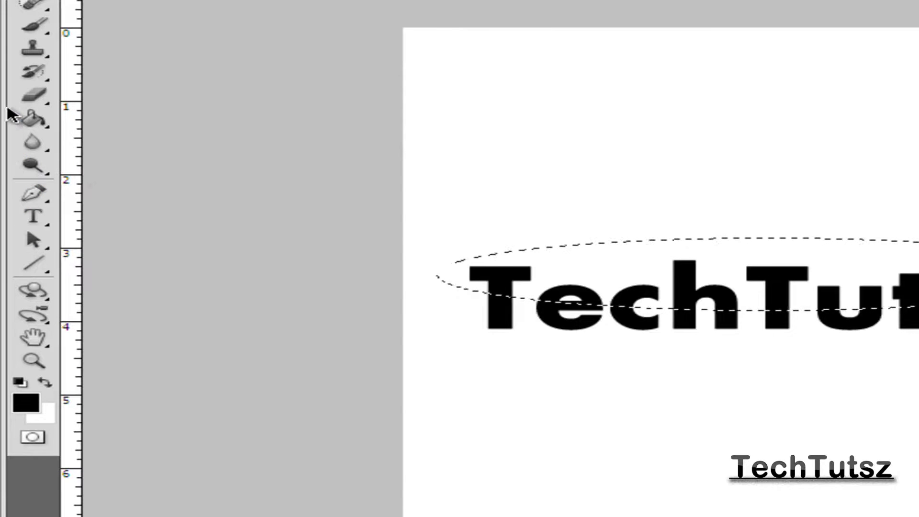
click(17, 119)
click(162, 136)
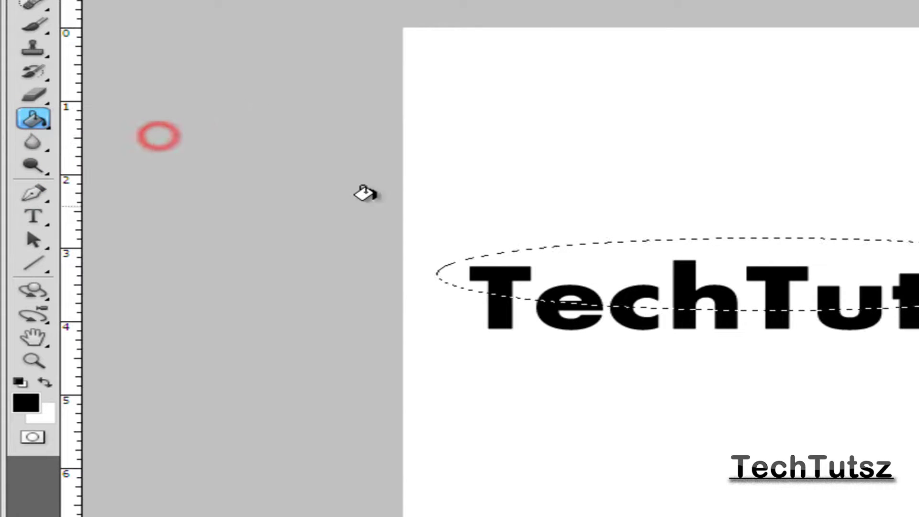
click(45, 383)
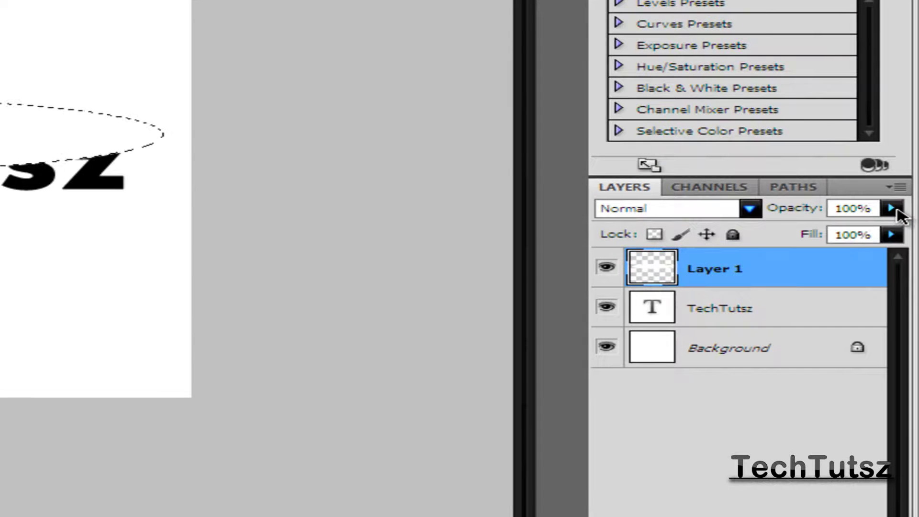
Lower the gloss layer Layer 1's opacity to 36%
click(892, 208)
drag(892, 229, 805, 232)
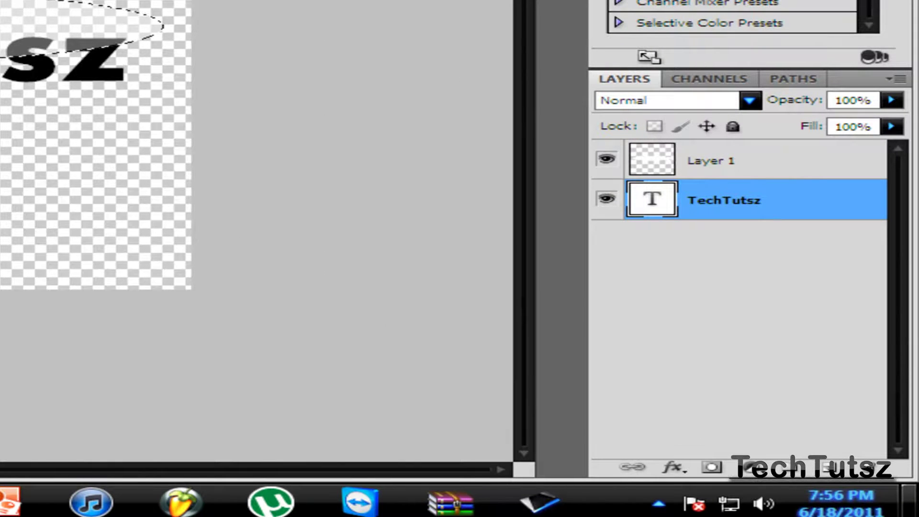
Make Layer 1 active and load the TechTutsz letter shapes as a selection
click(806, 161)
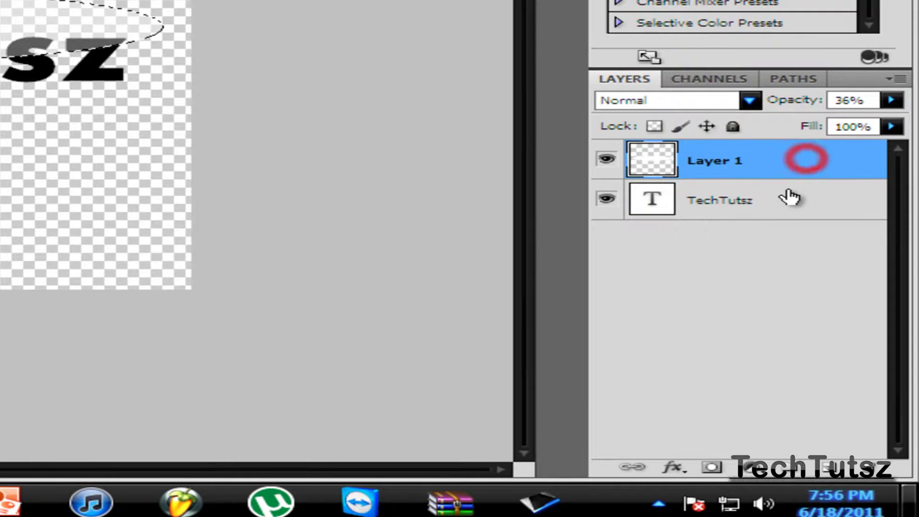
ctrl+click(656, 201)
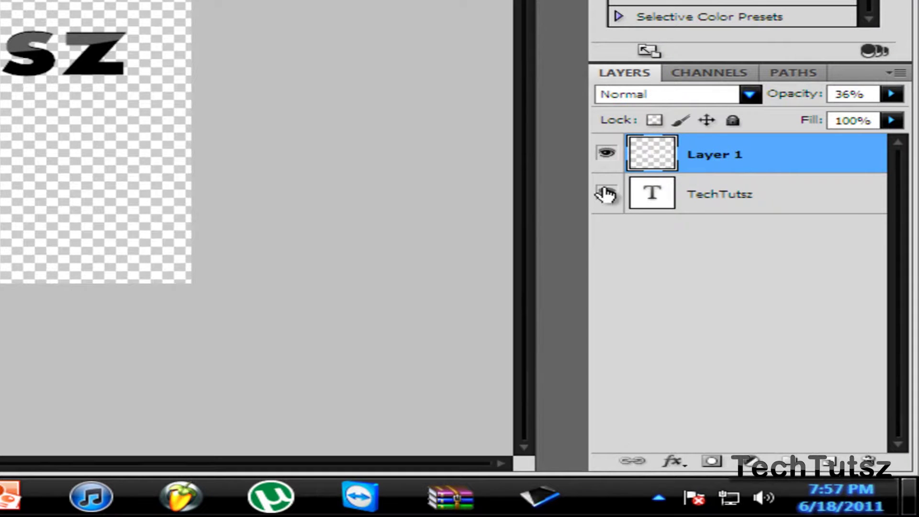
Make the TechTutsz layer visible and switch to the Line Tool at 3 px weight
click(606, 193)
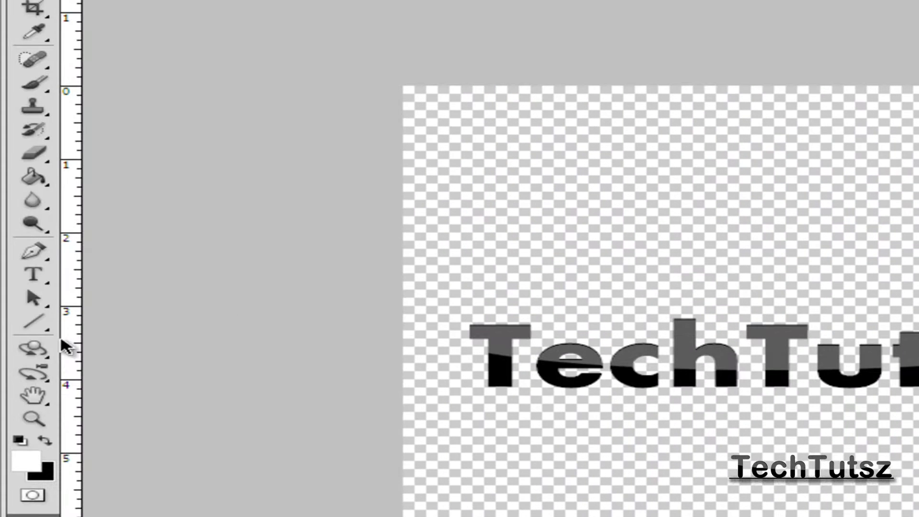
click(32, 320)
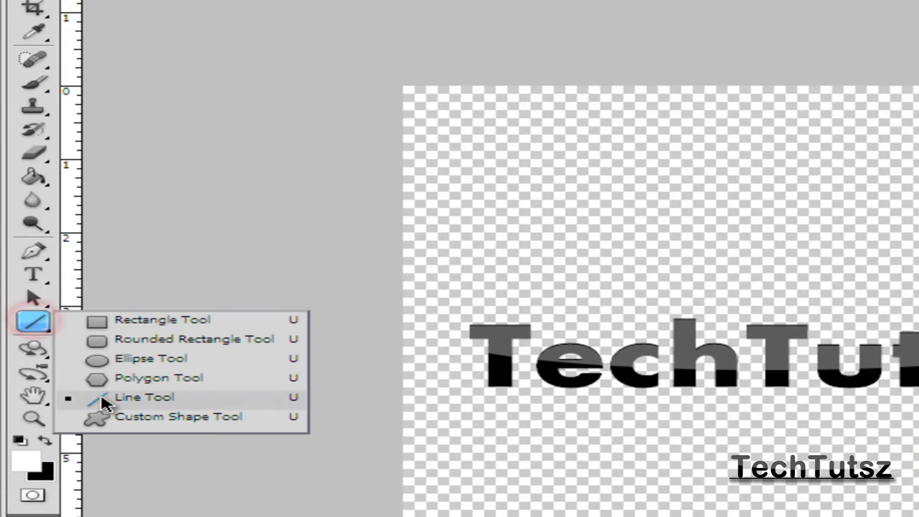
click(101, 396)
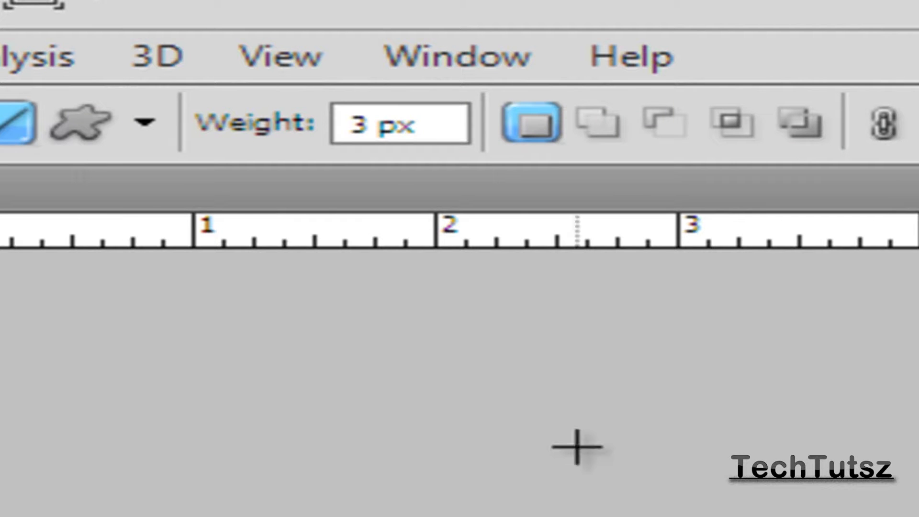
click(374, 128)
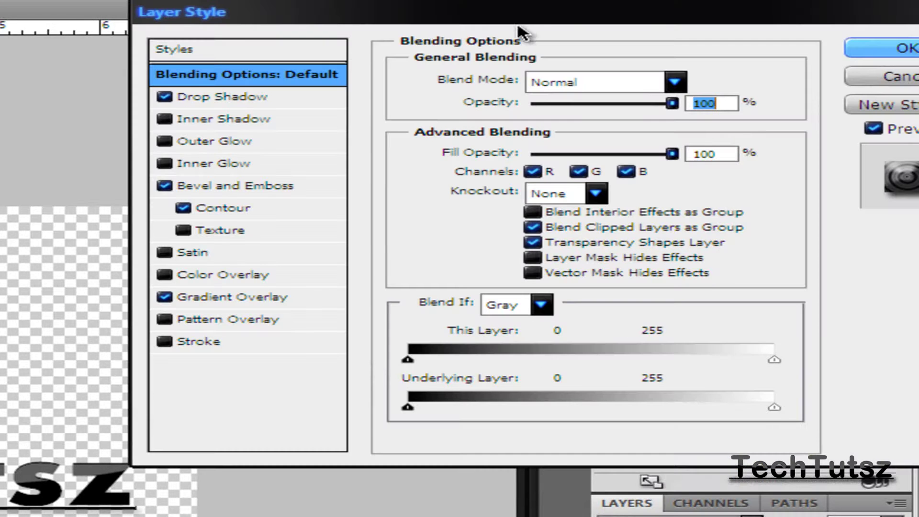
Give the line's Drop Shadow 13 px distance, 17% spread, 9 px size and 9% noise
drag(522, 19, 330, 41)
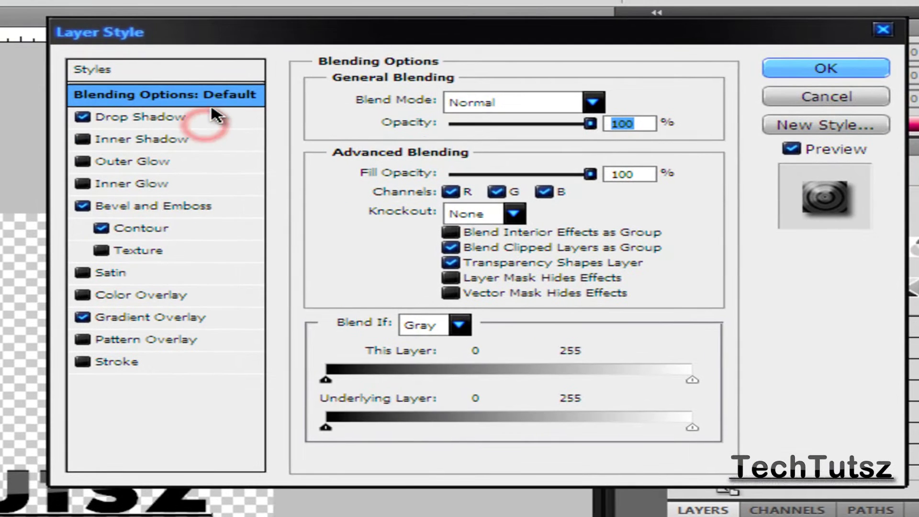
click(211, 123)
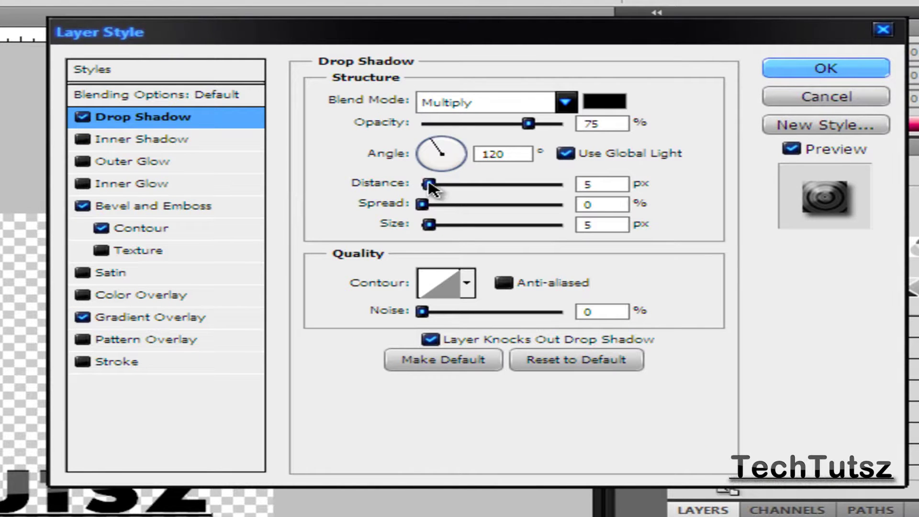
drag(430, 183, 435, 223)
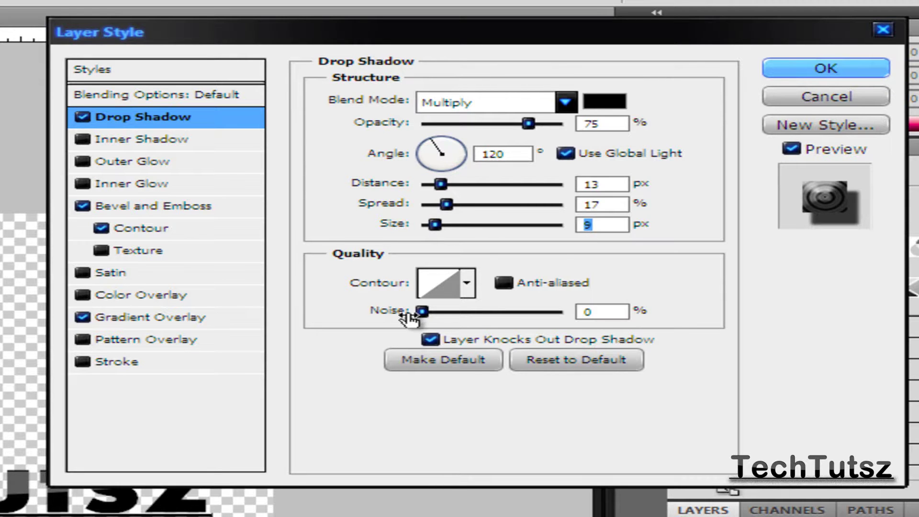
drag(423, 311, 436, 320)
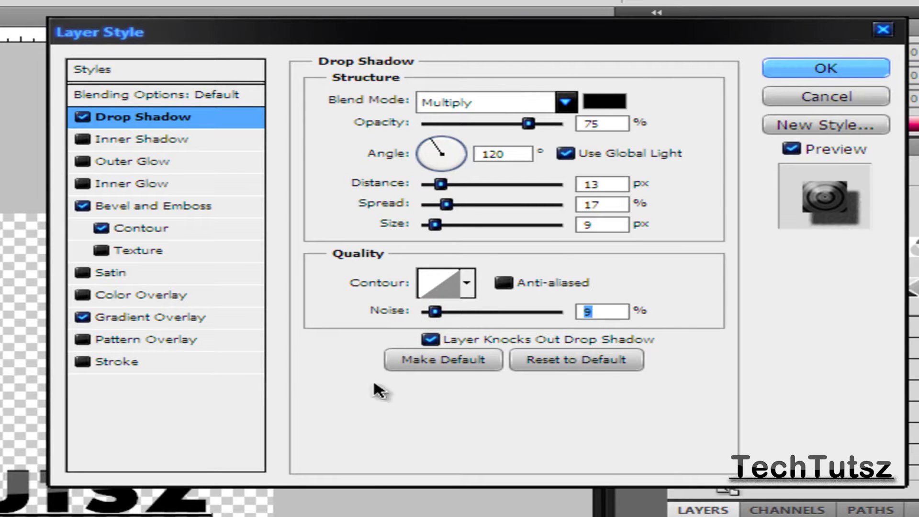
Turn on Bevel and Emboss, add a radial Soft Stripes gradient overlay, and apply the styles
click(171, 211)
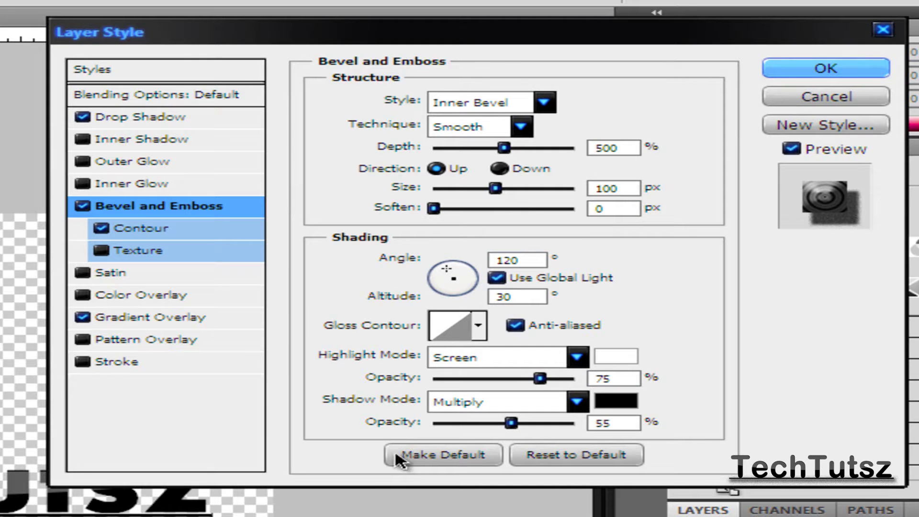
click(178, 316)
click(482, 144)
drag(725, 337, 616, 90)
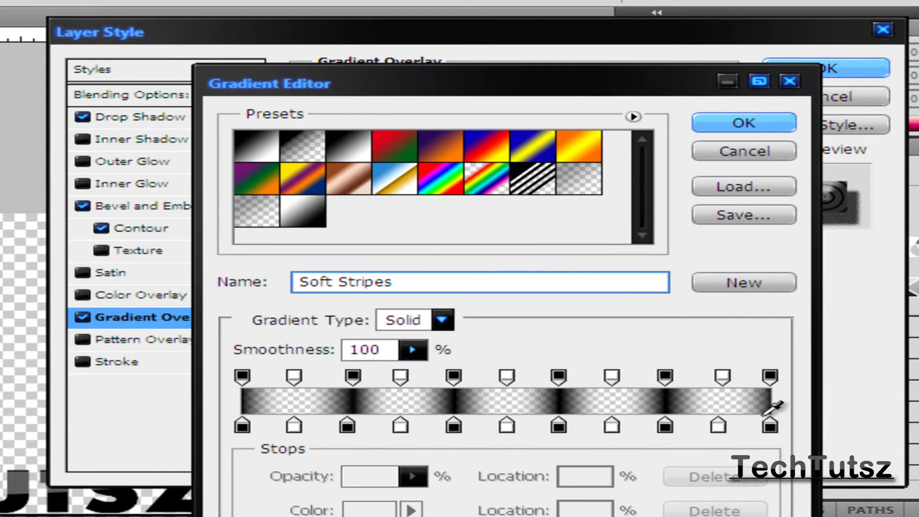
click(735, 133)
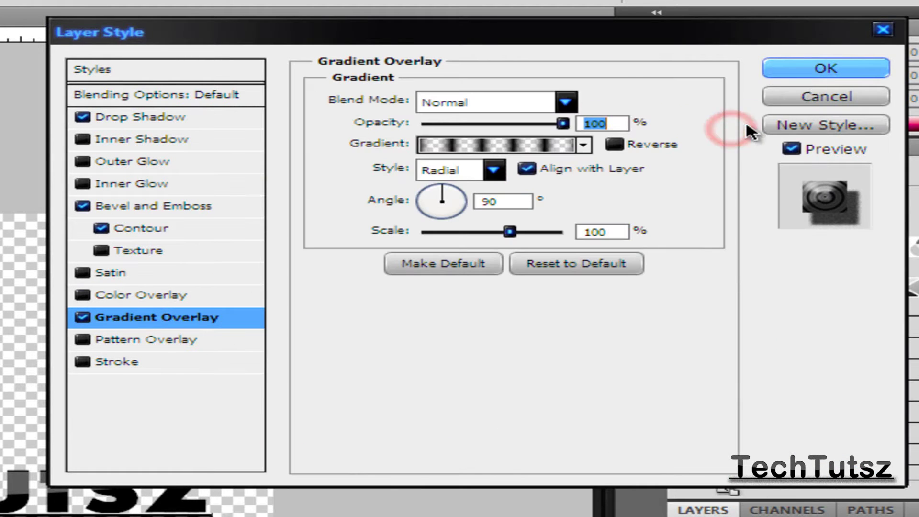
click(846, 72)
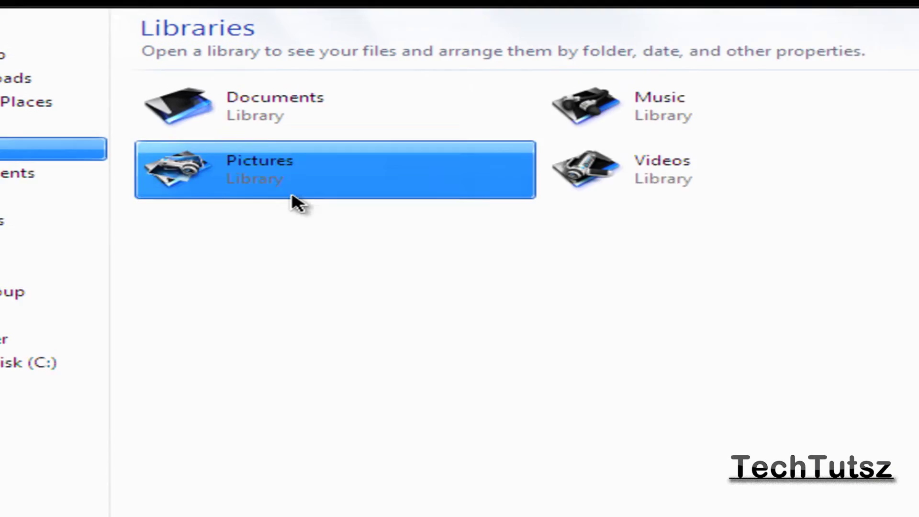
Browse Libraries > Pictures > Pictures and open the TechTutsz Glossy image
double_click(297, 203)
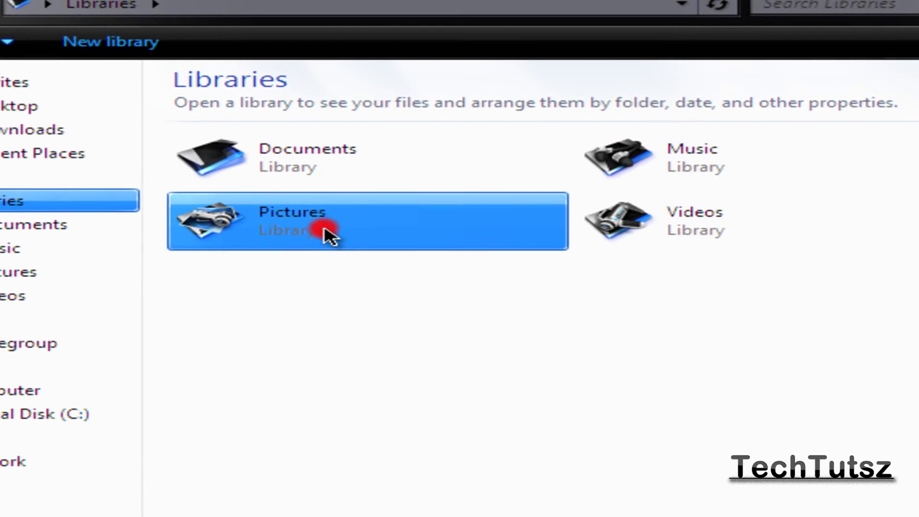
double_click(609, 206)
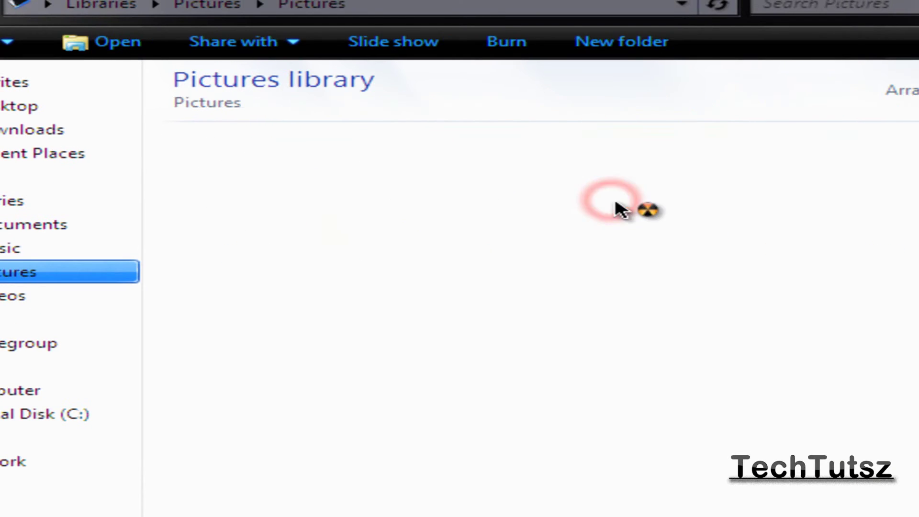
scroll(732, 291, down, 10)
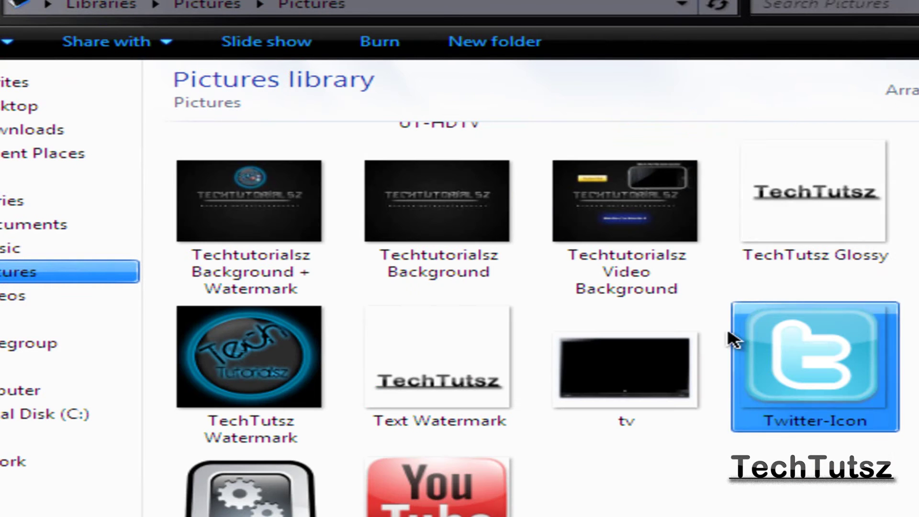
double_click(794, 204)
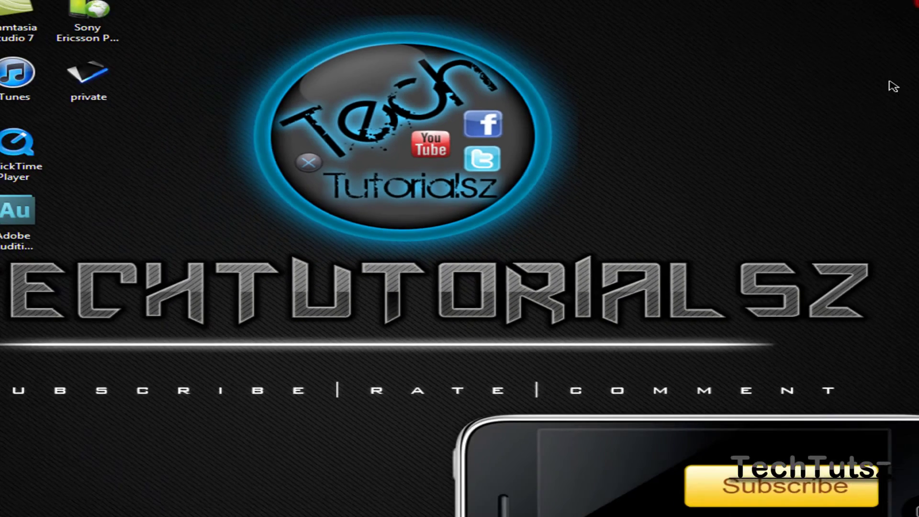